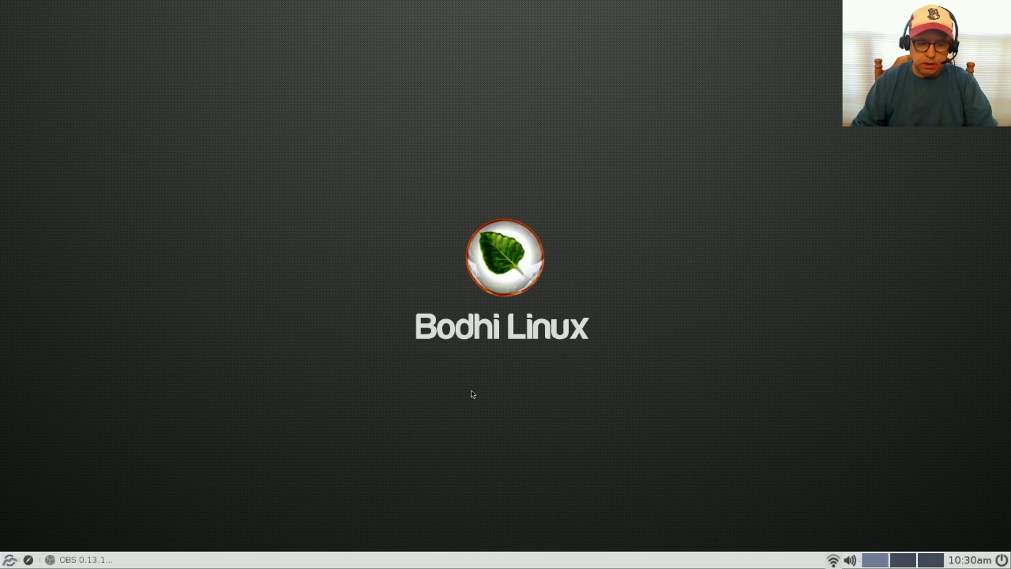
Open the About Bodhi information, move its window towards the desktop's upper-left corner, read the credits and close it.
{"action": "left_click", "coordinate": [5, 559]}
{"action": "mouse_move", "coordinate": [53, 500]}
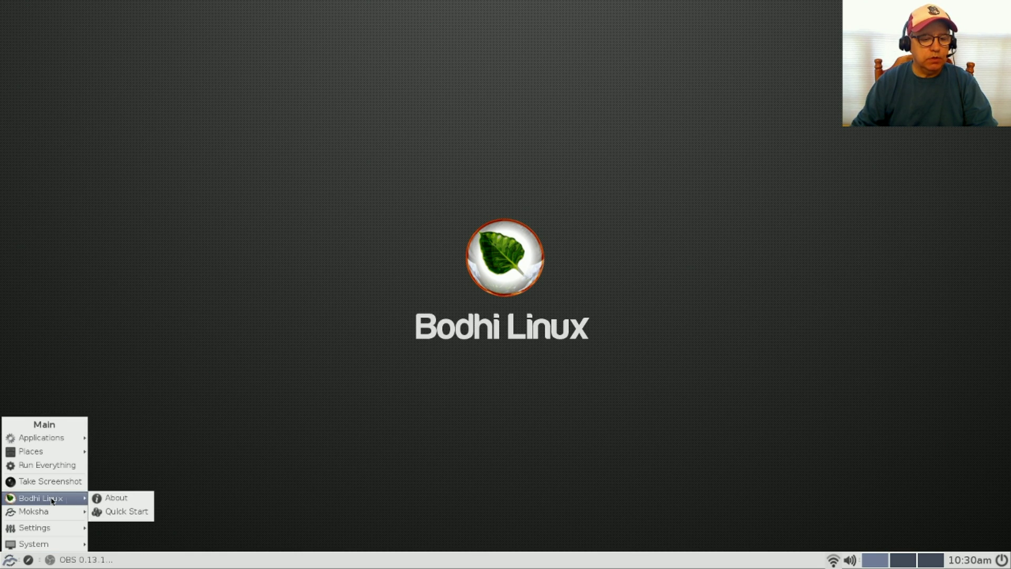
{"action": "left_click", "coordinate": [116, 498]}
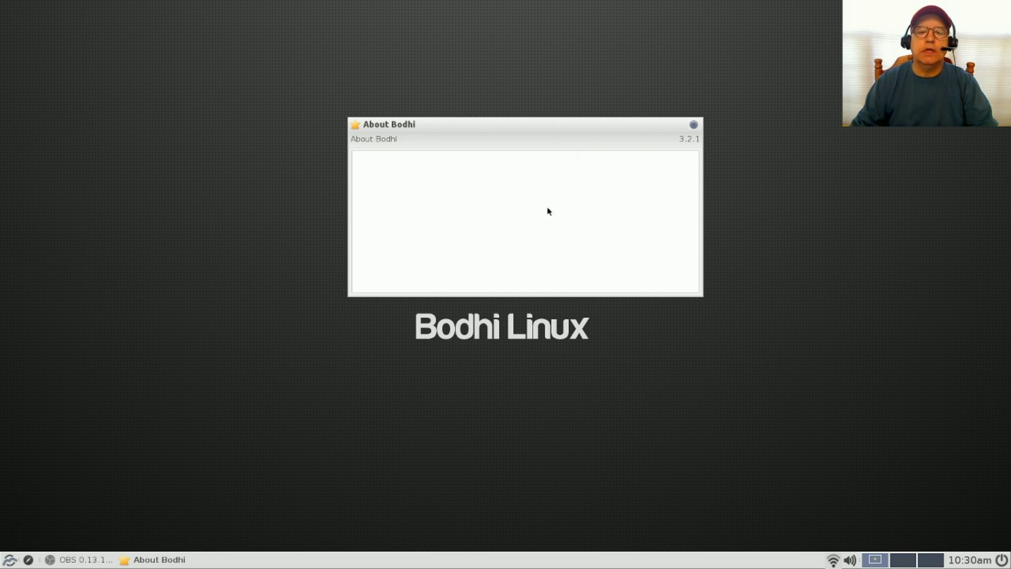
{"action": "left_click_drag", "start_coordinate": [552, 130], "coordinate": [235, 36]}
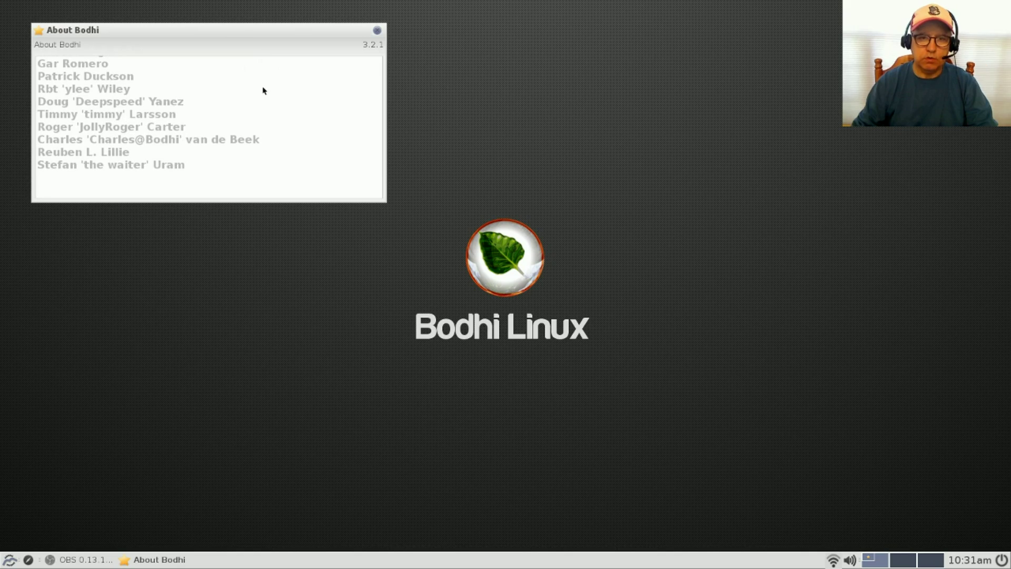
{"action": "left_click", "coordinate": [377, 31]}
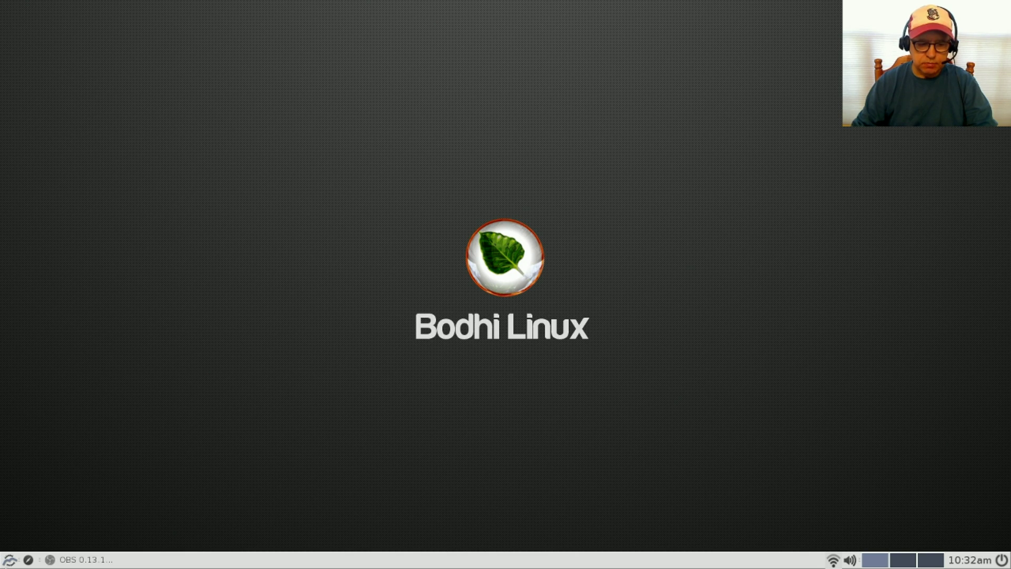
Look through the installed applications by category, including Preferences, Internet and Sound & Video.
{"action": "left_click", "coordinate": [9, 559]}
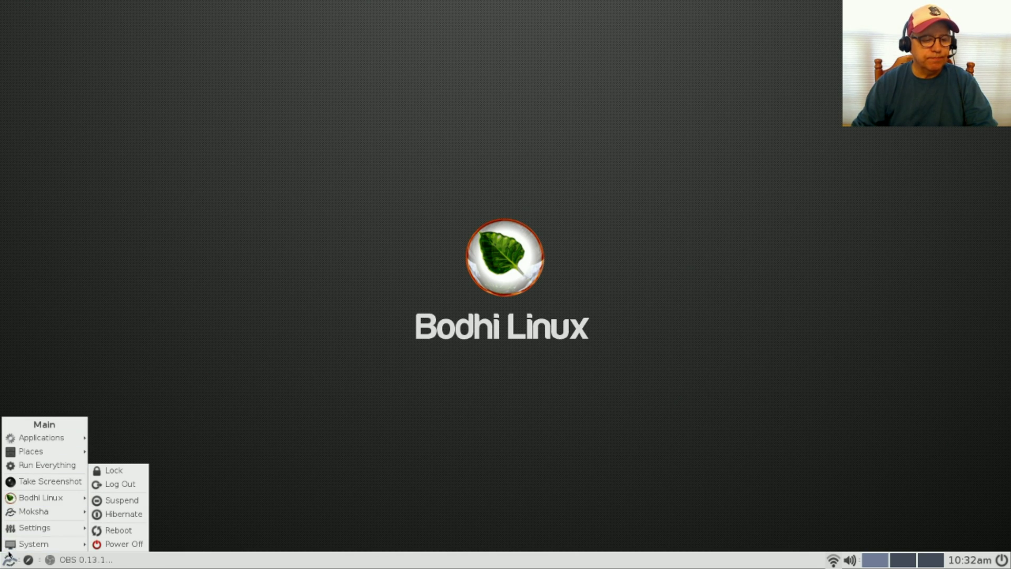
{"action": "mouse_move", "coordinate": [29, 440]}
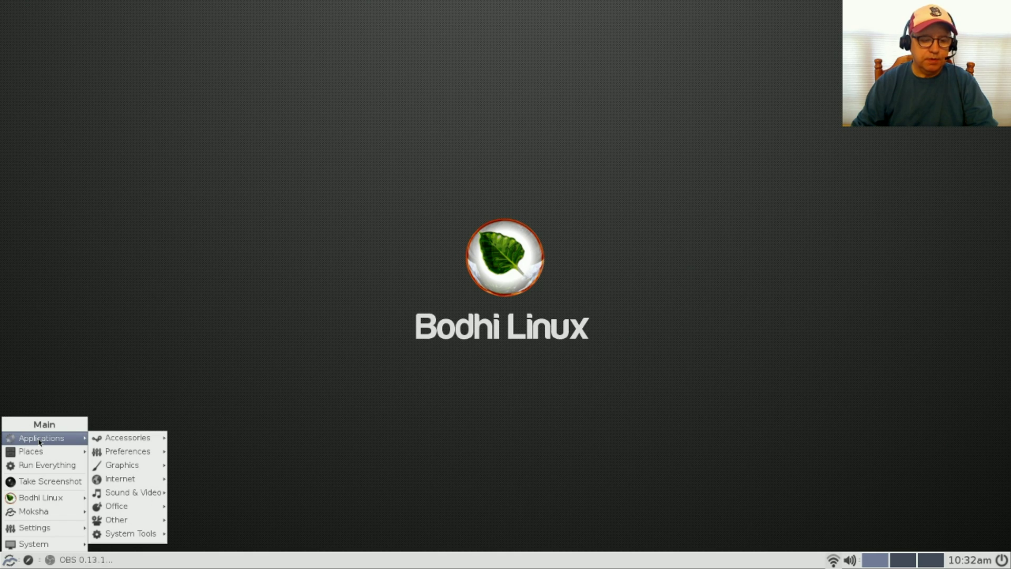
{"action": "mouse_move", "coordinate": [119, 537]}
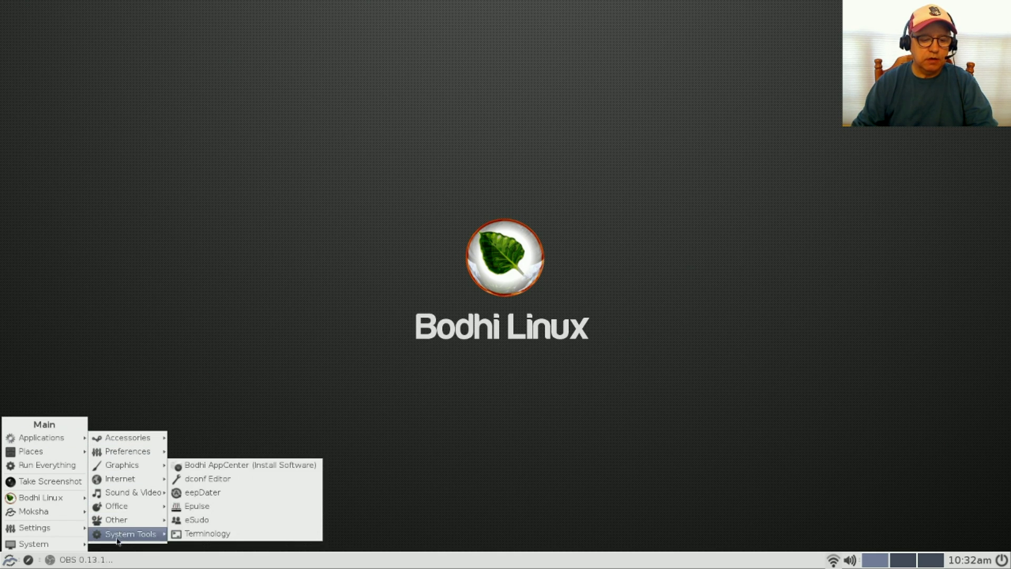
{"action": "mouse_move", "coordinate": [125, 438]}
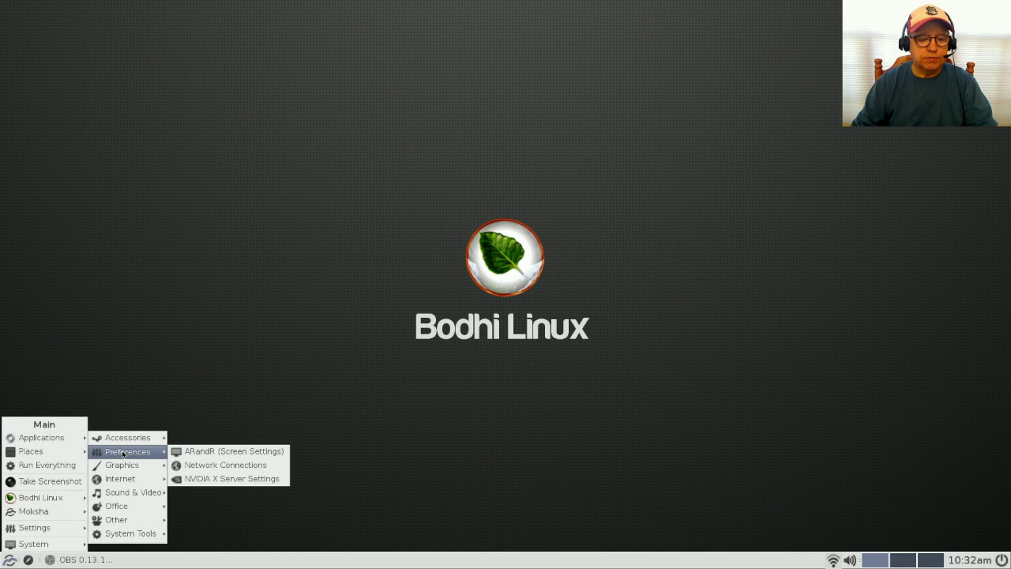
{"action": "mouse_move", "coordinate": [145, 466]}
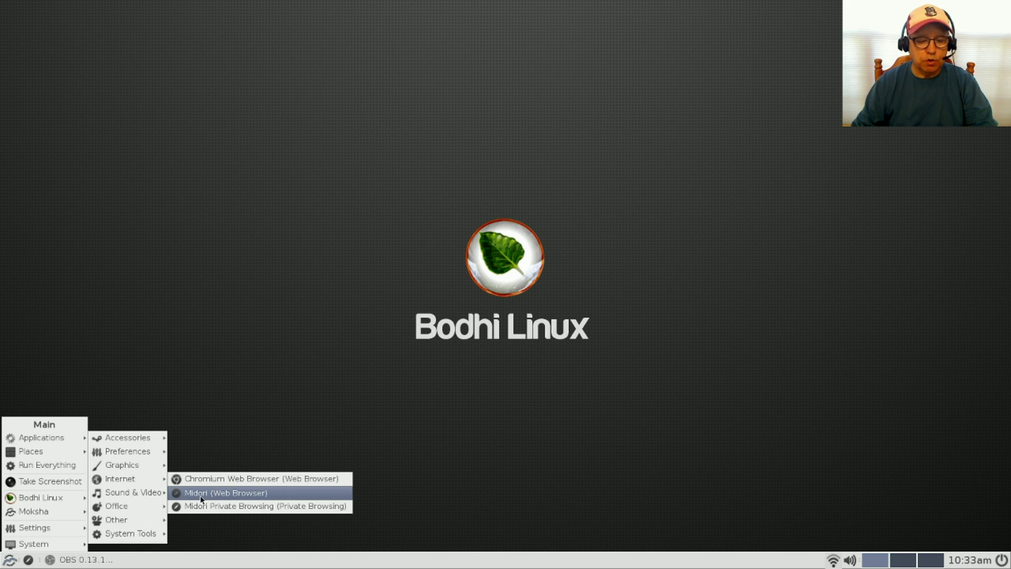
{"action": "mouse_move", "coordinate": [120, 498]}
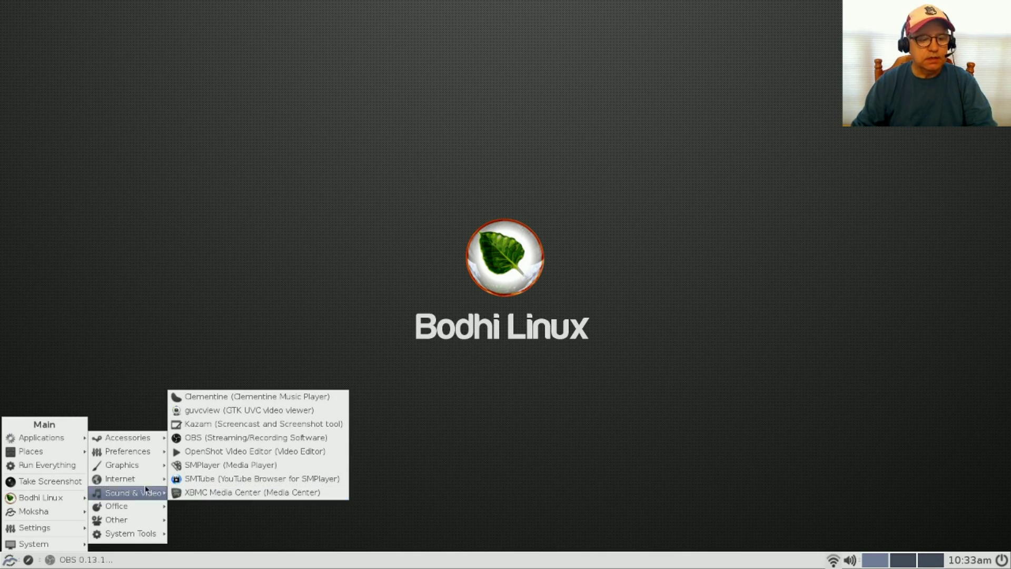
Launch the Bodhi AppCenter, move its window towards the middle of the desktop and review the software categories.
{"action": "mouse_move", "coordinate": [126, 509]}
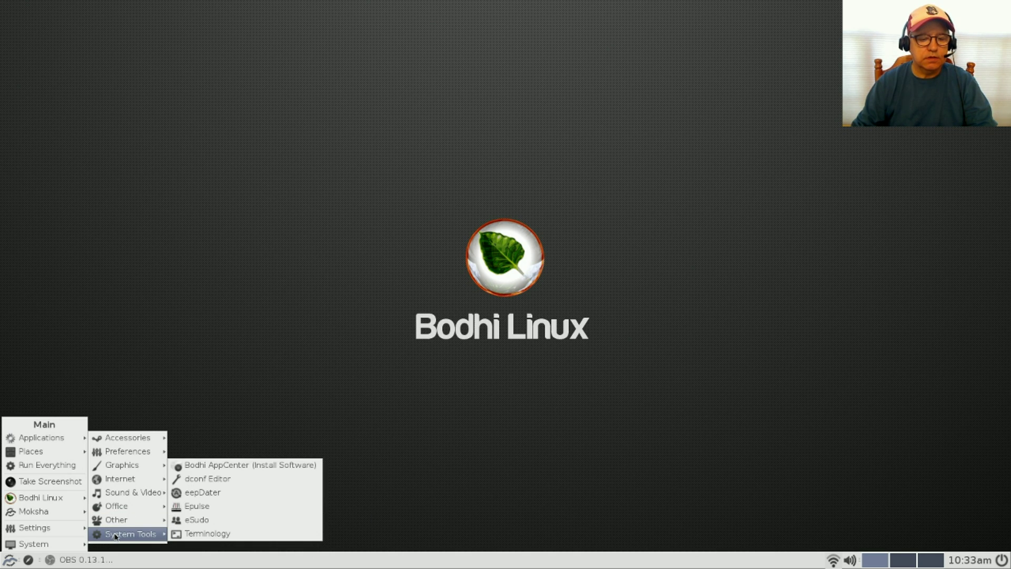
{"action": "left_click", "coordinate": [244, 466]}
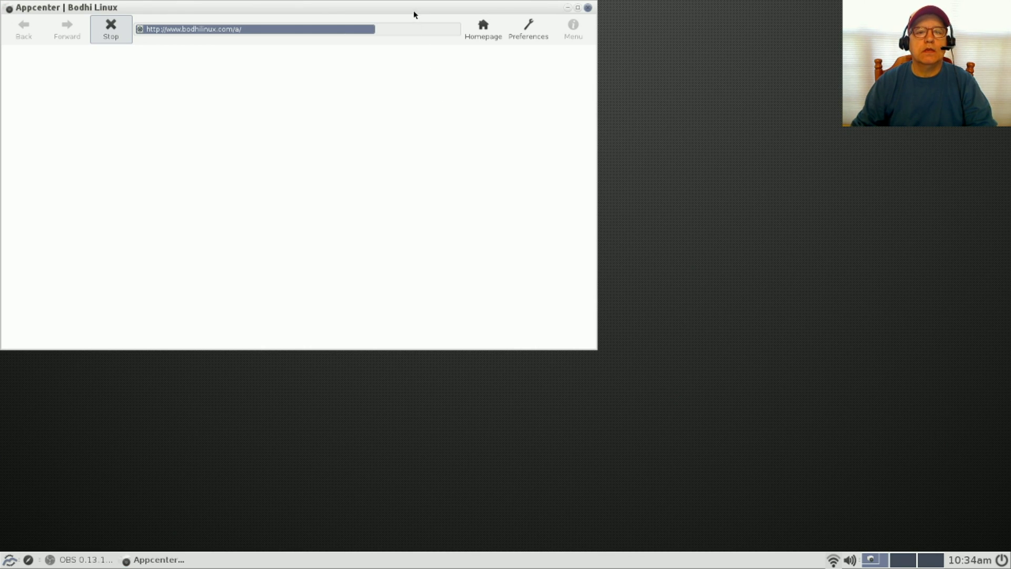
{"action": "left_click_drag", "start_coordinate": [414, 15], "coordinate": [590, 130]}
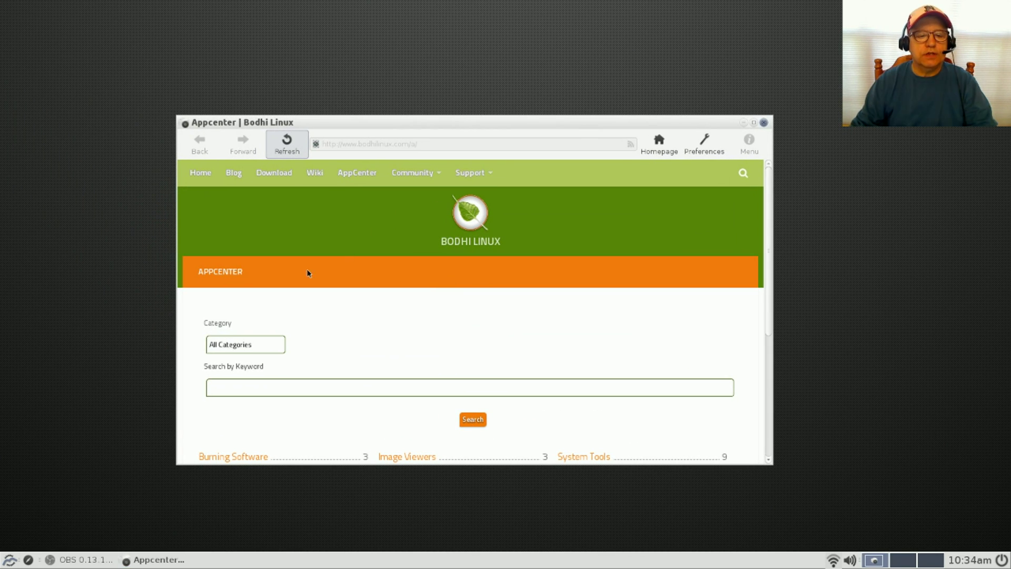
{"action": "scroll", "coordinate": [331, 273], "scroll_direction": "down", "scroll_amount": 3}
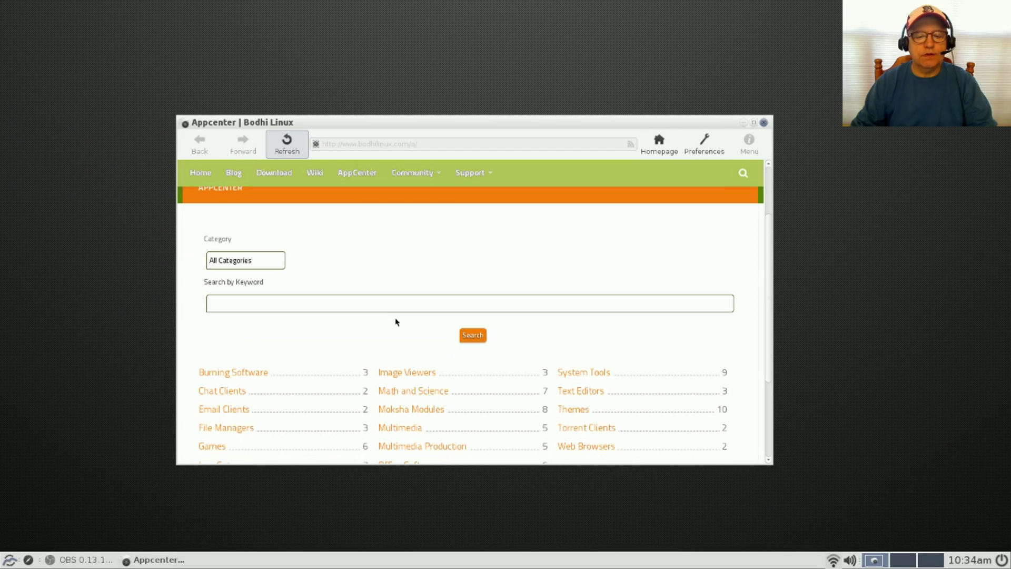
{"action": "scroll", "coordinate": [397, 322], "scroll_direction": "down", "scroll_amount": 2}
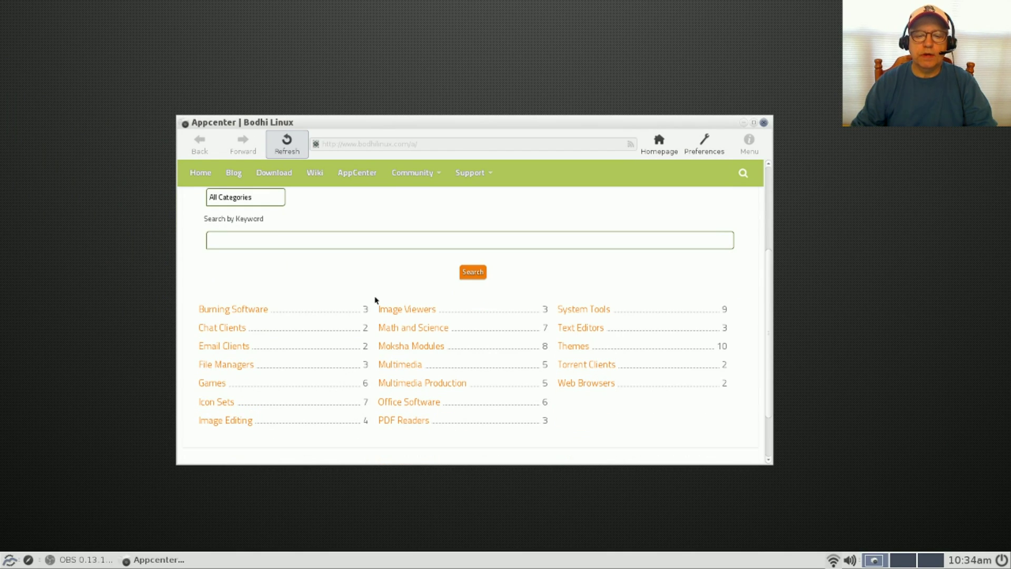
Review the Multimedia Production software group in the AppCenter and close the AppCenter window.
{"action": "left_click", "coordinate": [387, 384]}
{"action": "scroll", "coordinate": [364, 386], "scroll_direction": "down", "scroll_amount": 5}
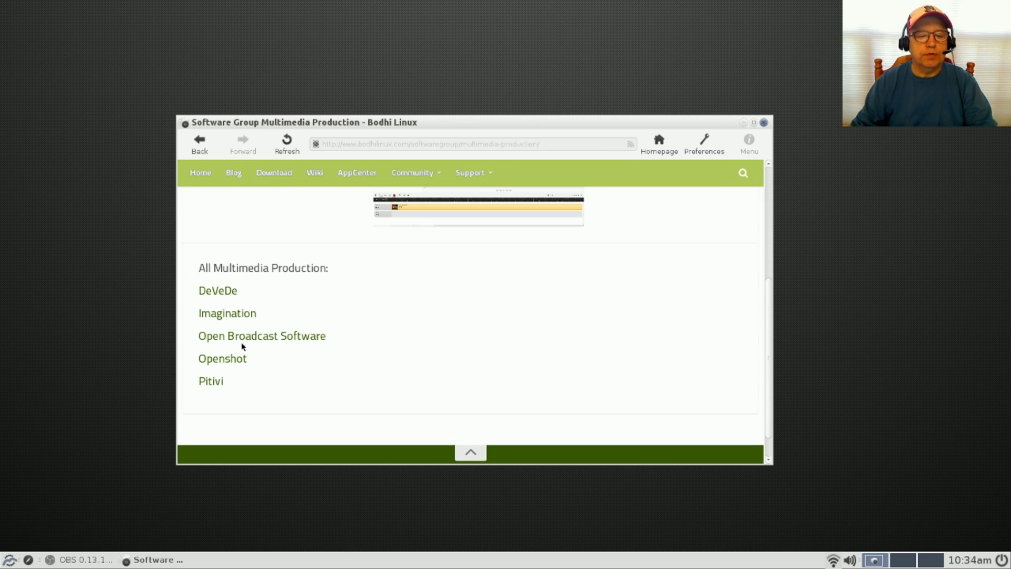
{"action": "scroll", "coordinate": [427, 338], "scroll_direction": "up", "scroll_amount": 5}
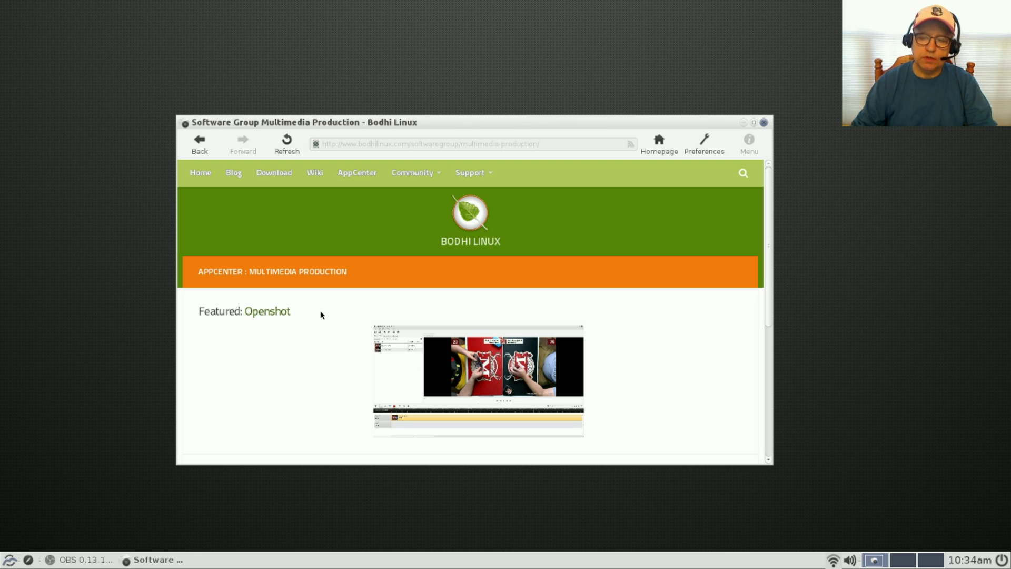
{"action": "left_click", "coordinate": [413, 173]}
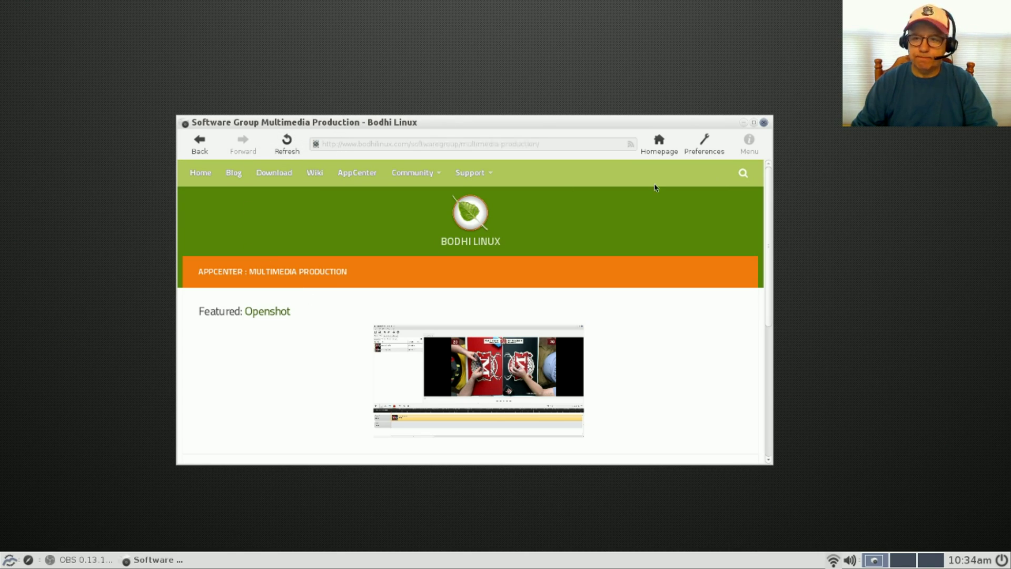
{"action": "left_click", "coordinate": [764, 123]}
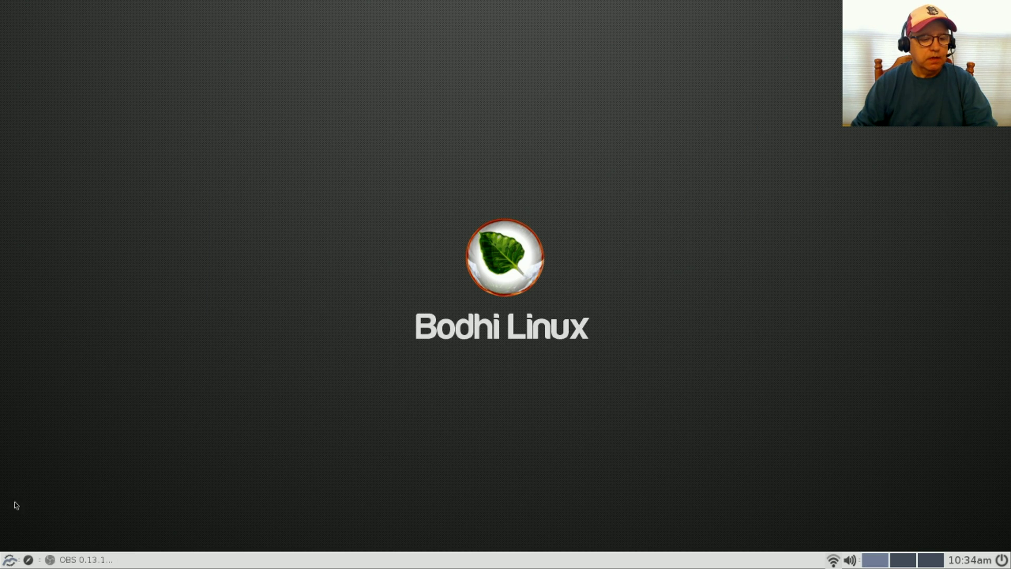
Start the eepDater system tool to view its eSudo password request, and cancel the request without entering a password.
{"action": "left_click", "coordinate": [7, 561]}
{"action": "mouse_move", "coordinate": [23, 547]}
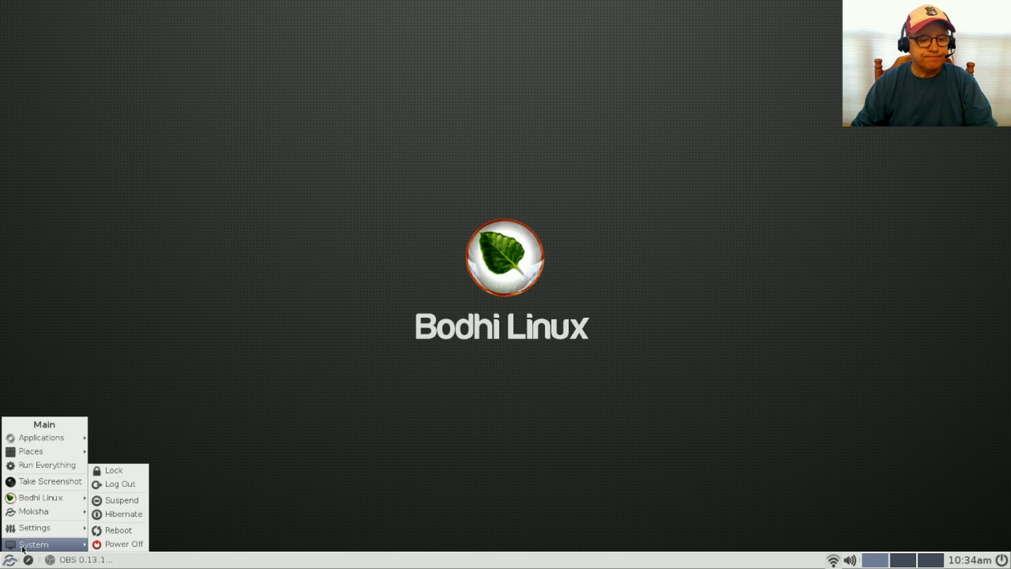
{"action": "mouse_move", "coordinate": [39, 516]}
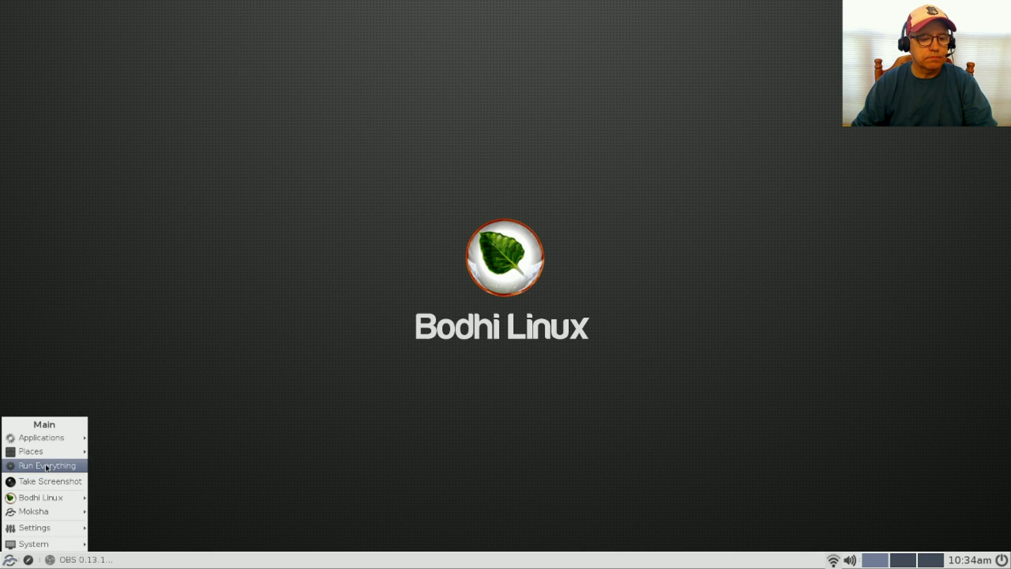
{"action": "mouse_move", "coordinate": [49, 455]}
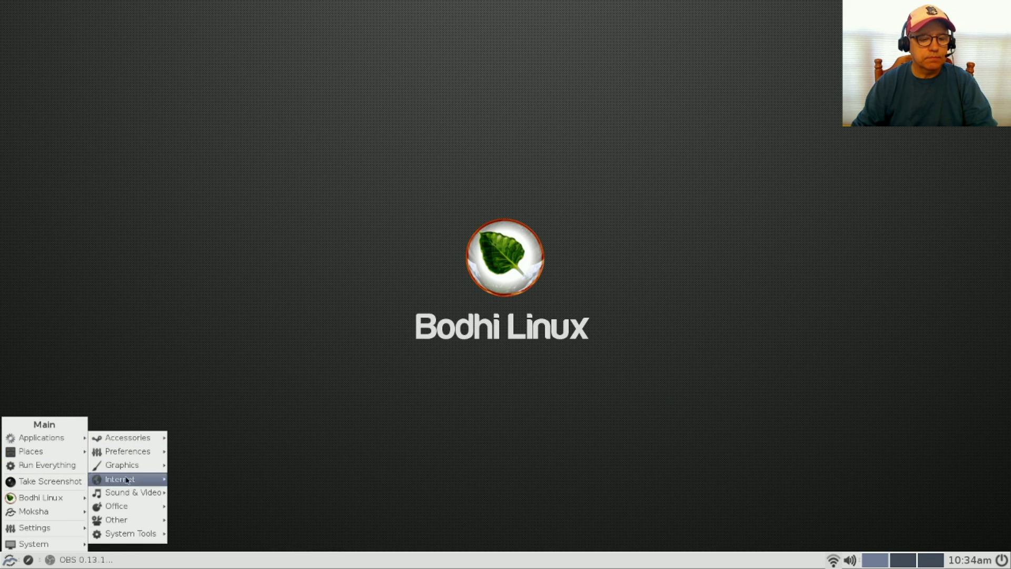
{"action": "mouse_move", "coordinate": [154, 535]}
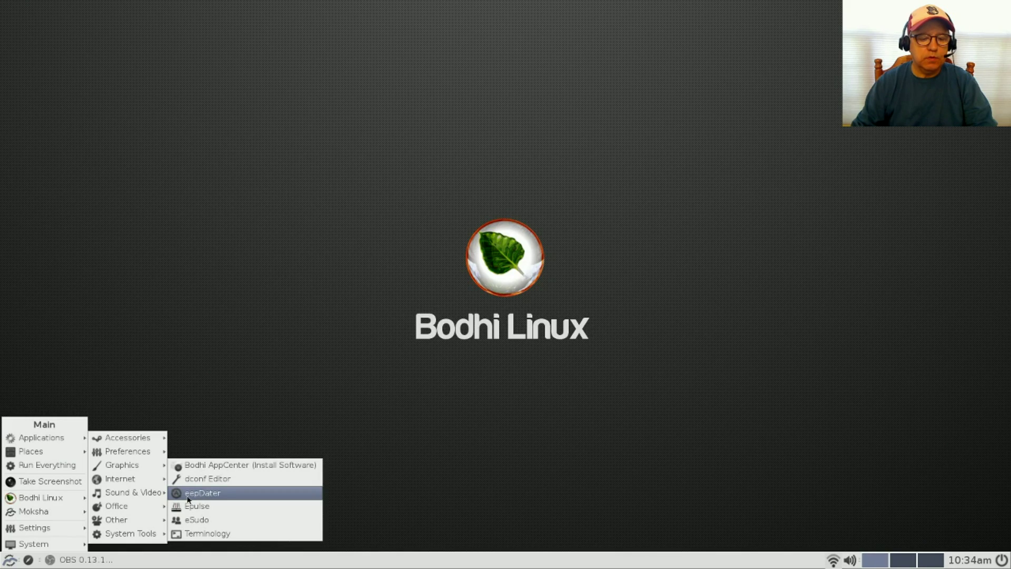
{"action": "left_click", "coordinate": [214, 497]}
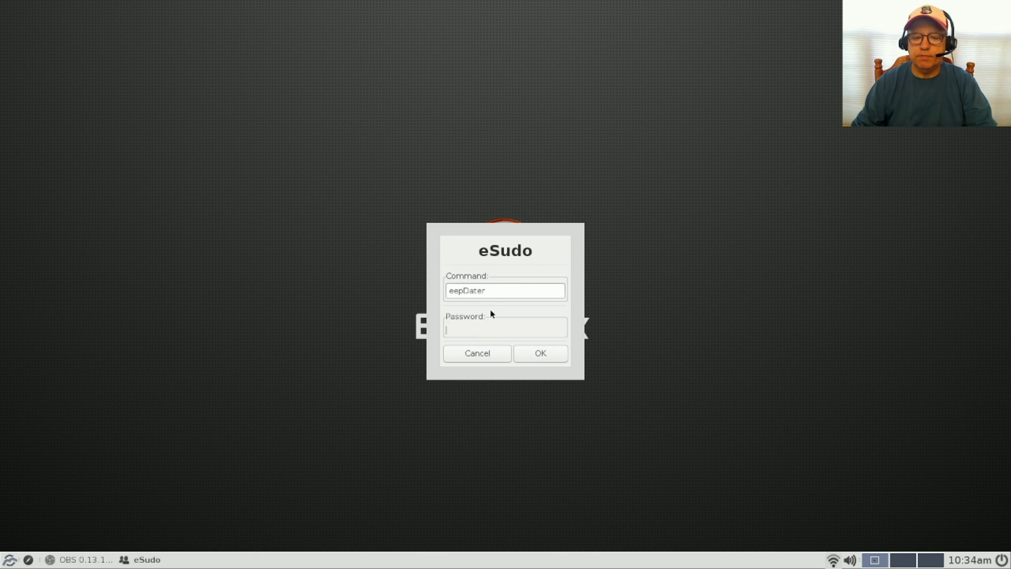
{"action": "left_click", "coordinate": [472, 329]}
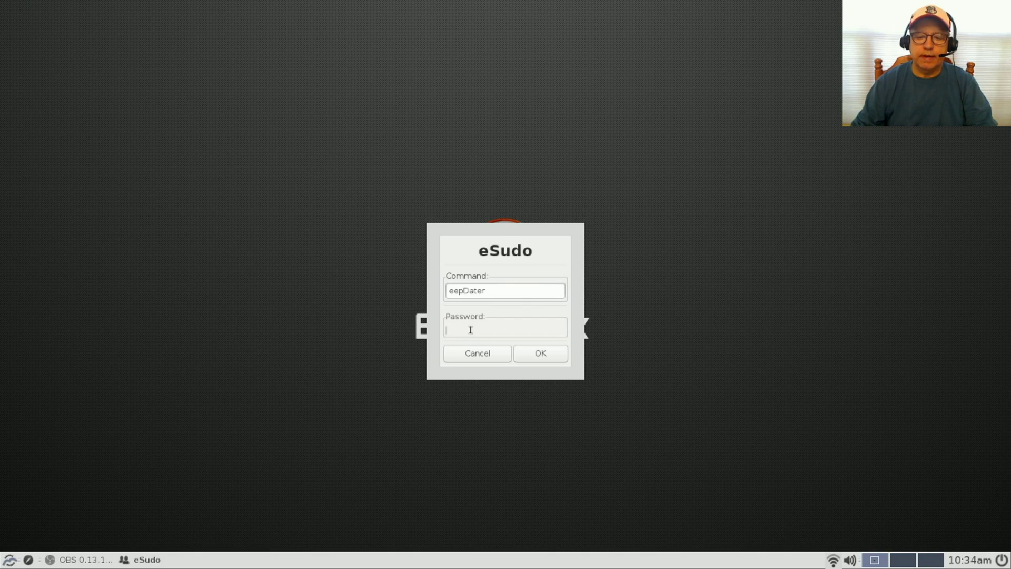
{"action": "left_click", "coordinate": [493, 354]}
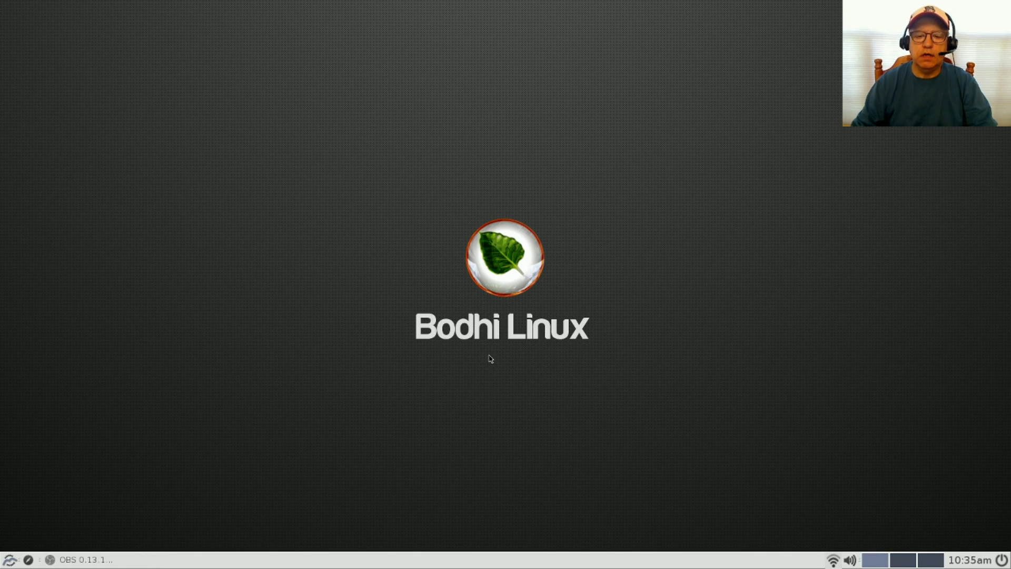
Open the Bodhi Quick Start guide, move its window towards the desktop's centre, review the topic index and close it.
{"action": "left_click", "coordinate": [11, 559]}
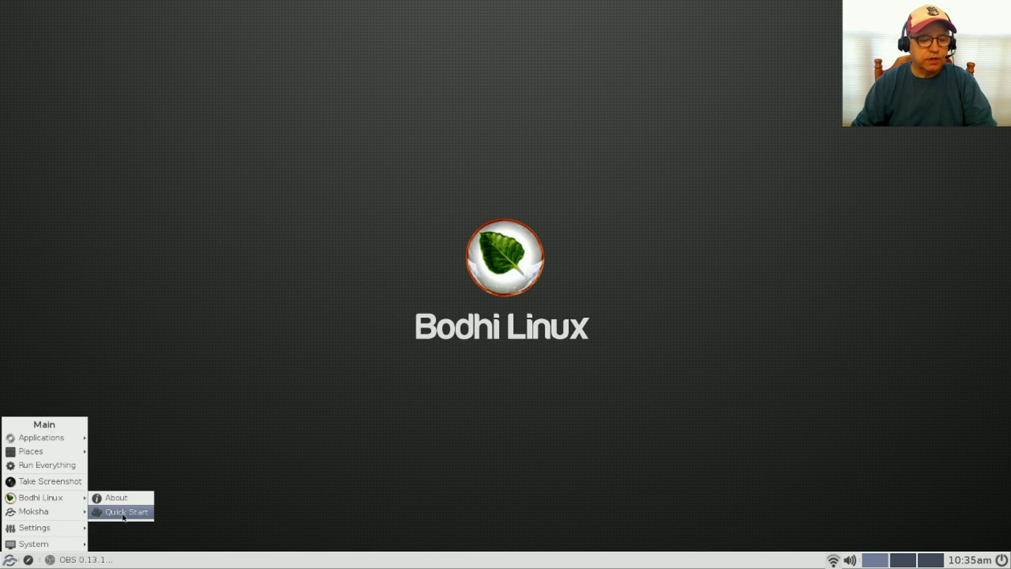
{"action": "left_click", "coordinate": [123, 518]}
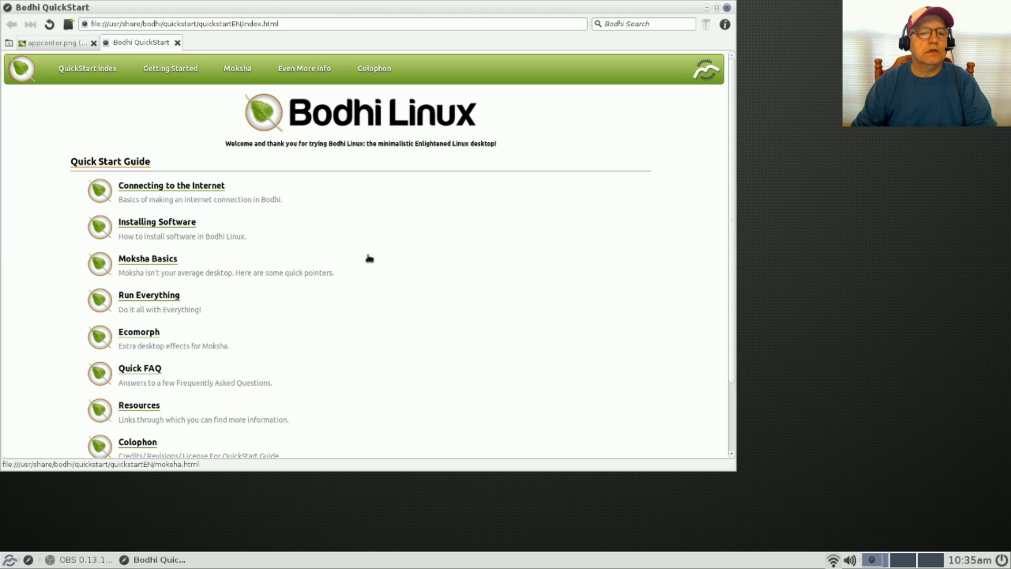
{"action": "left_click_drag", "start_coordinate": [465, 13], "coordinate": [607, 53]}
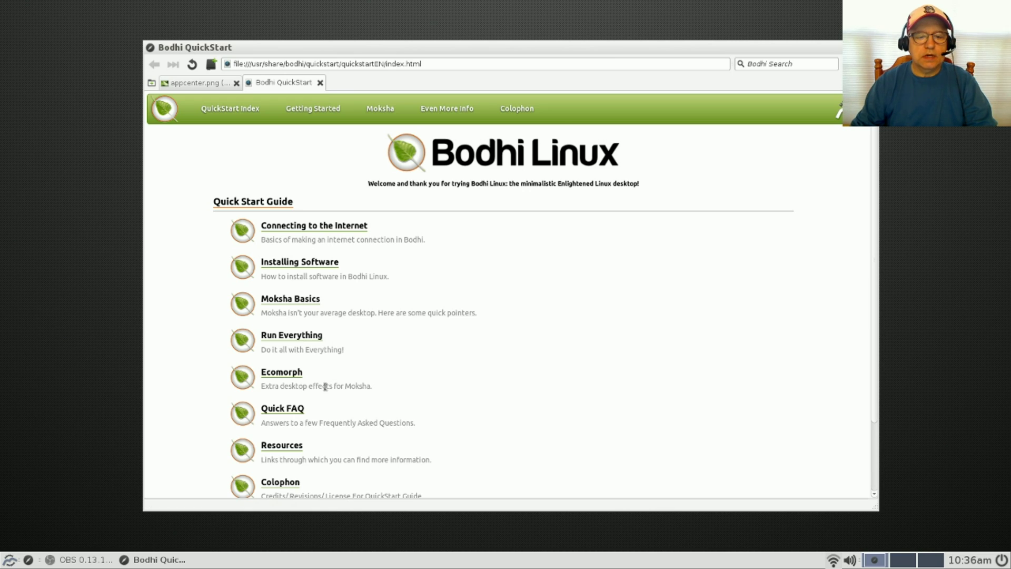
{"action": "scroll", "coordinate": [503, 386], "scroll_direction": "down", "scroll_amount": 3}
{"action": "scroll", "coordinate": [481, 404], "scroll_direction": "up", "scroll_amount": 1}
{"action": "scroll", "coordinate": [481, 404], "scroll_direction": "up", "scroll_amount": 2}
{"action": "scroll", "coordinate": [645, 392], "scroll_direction": "down", "scroll_amount": 1}
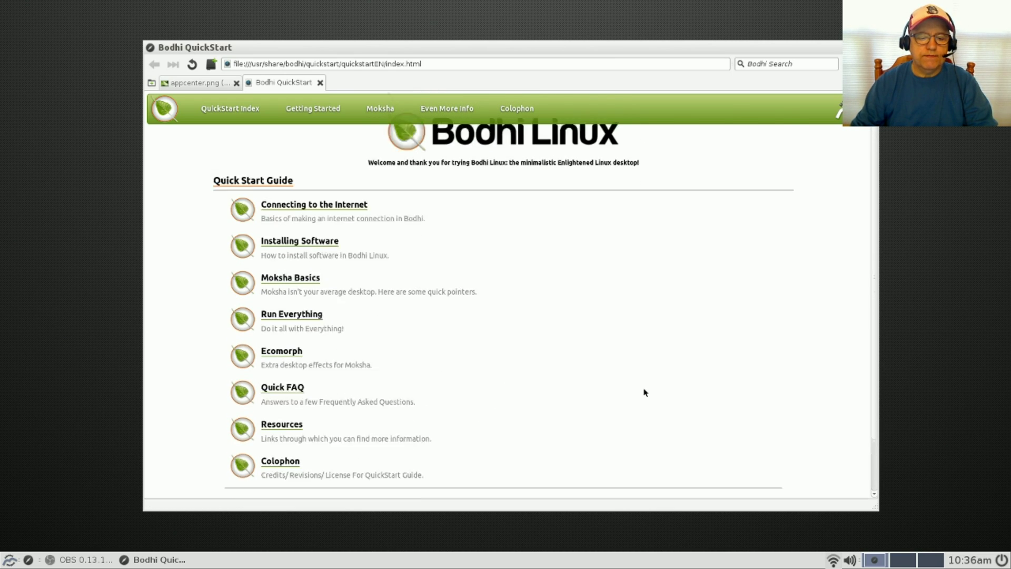
{"action": "scroll", "coordinate": [643, 392], "scroll_direction": "down", "scroll_amount": 1}
{"action": "scroll", "coordinate": [533, 388], "scroll_direction": "up", "scroll_amount": 2}
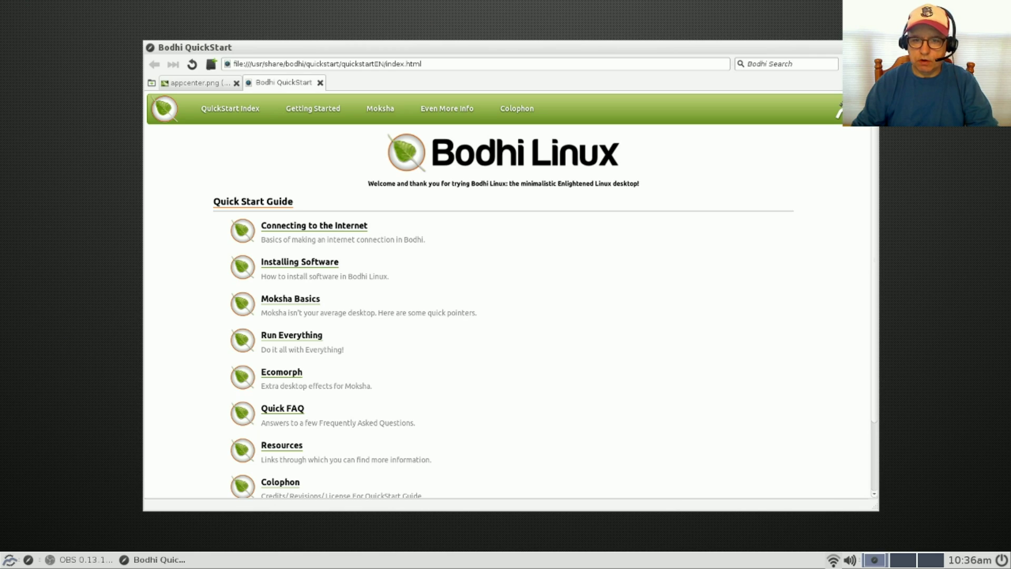
{"action": "key", "text": "alt+F4"}
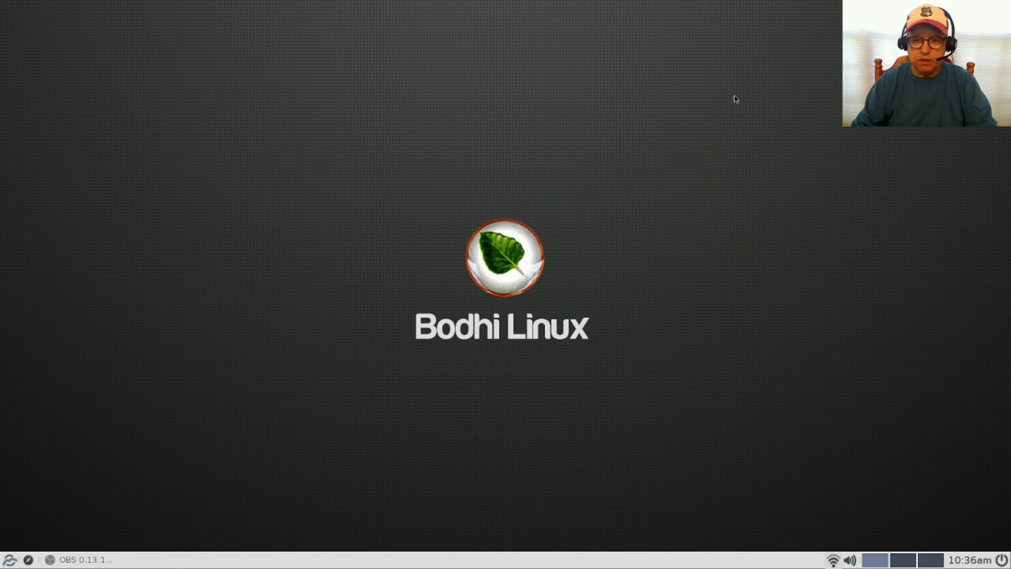
Examine the main menu's Moksha and Settings entries, including the complete list of settings categories such as Look, Files and Windows.
{"action": "left_click", "coordinate": [8, 561]}
{"action": "mouse_move", "coordinate": [35, 451]}
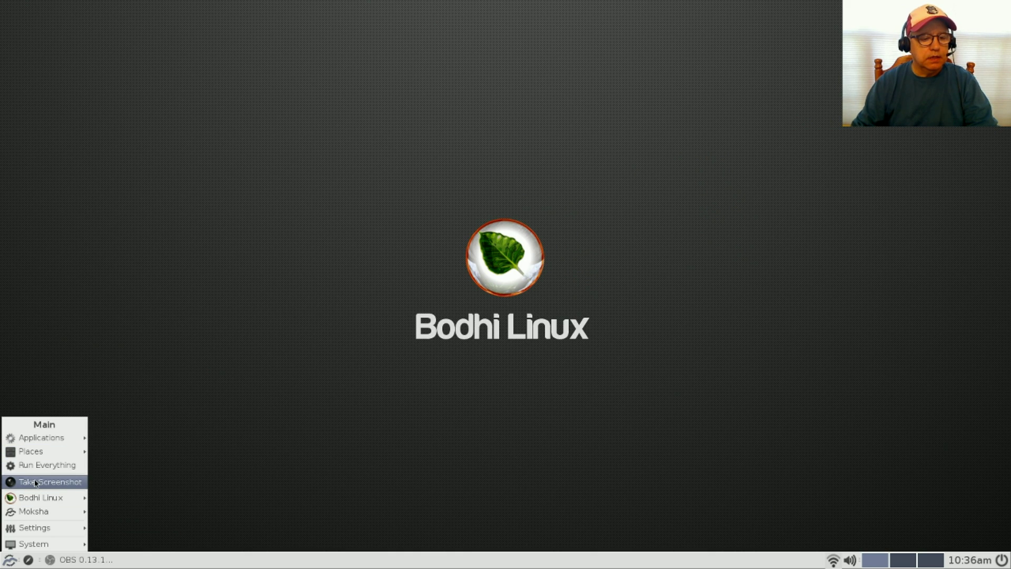
{"action": "mouse_move", "coordinate": [35, 494]}
{"action": "mouse_move", "coordinate": [35, 513]}
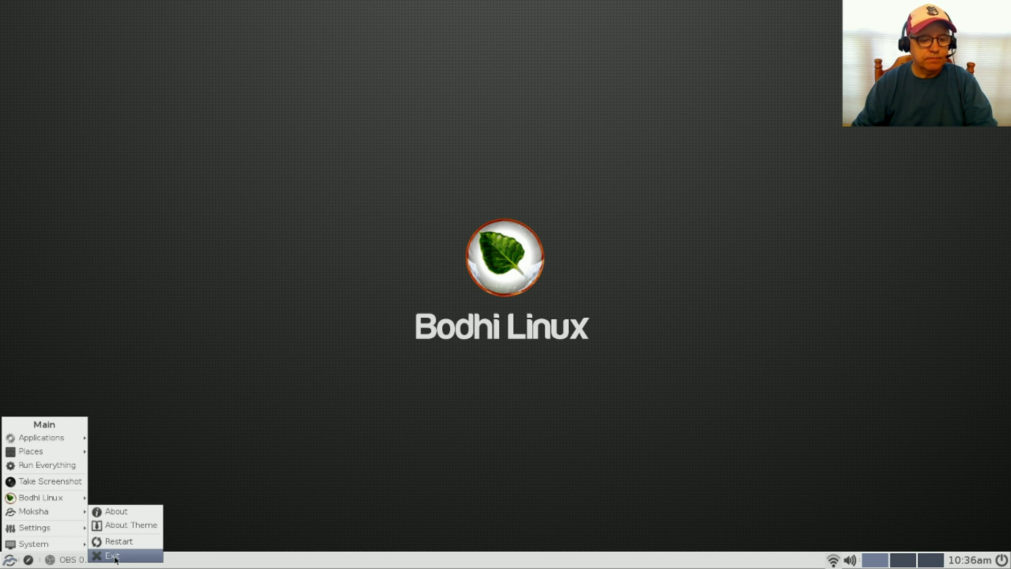
{"action": "mouse_move", "coordinate": [34, 529]}
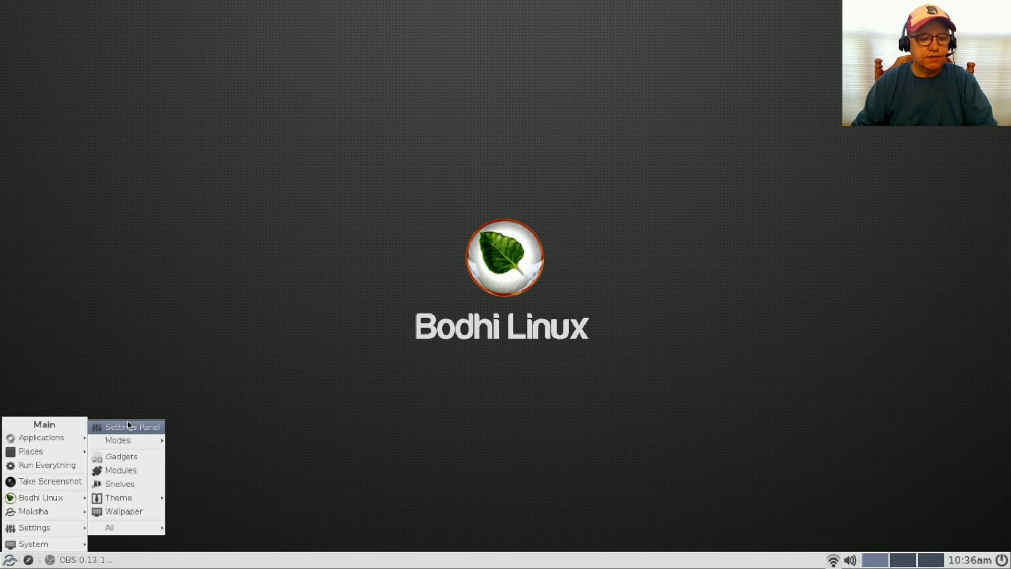
{"action": "mouse_move", "coordinate": [130, 442]}
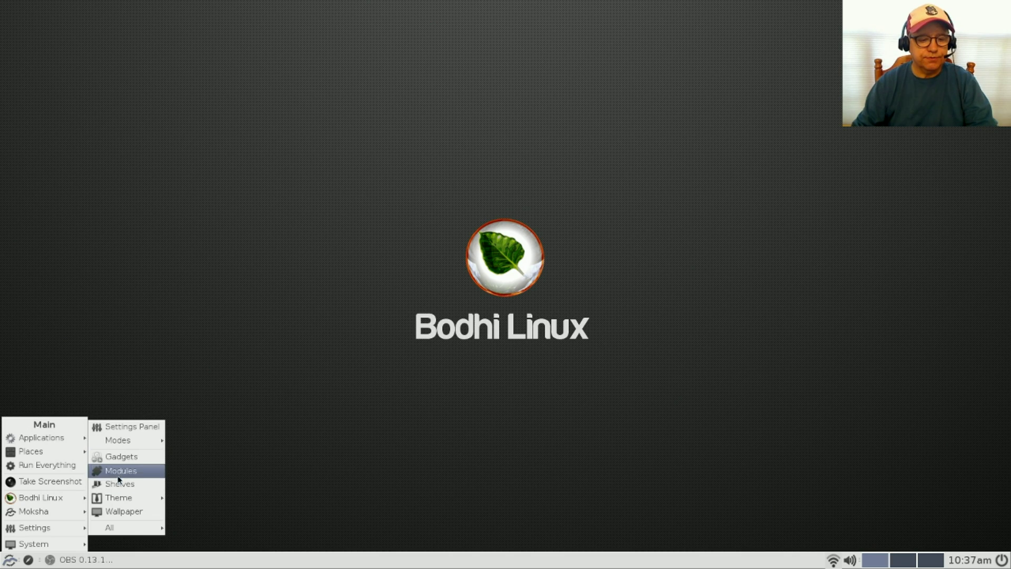
{"action": "mouse_move", "coordinate": [118, 499]}
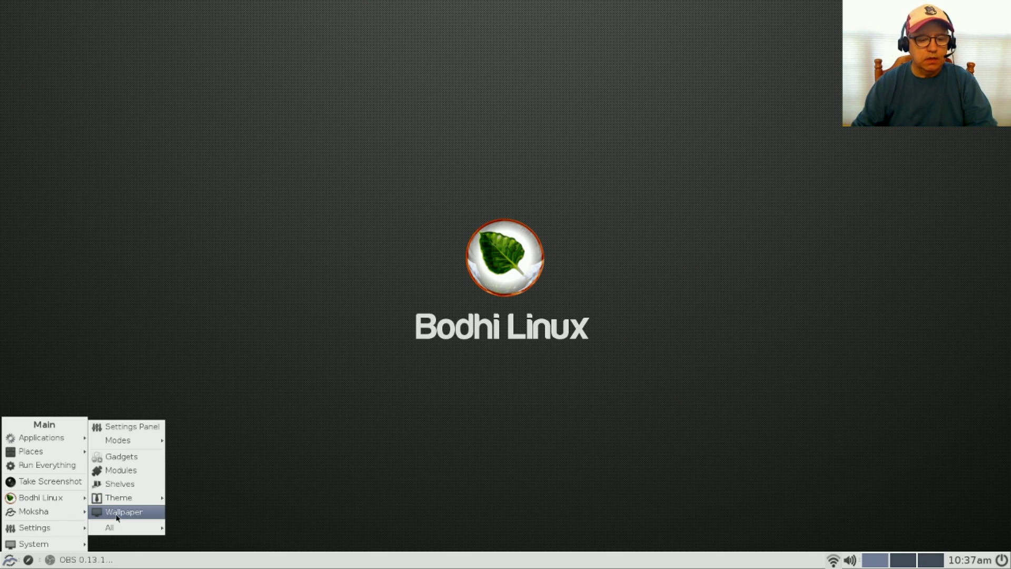
{"action": "mouse_move", "coordinate": [123, 526]}
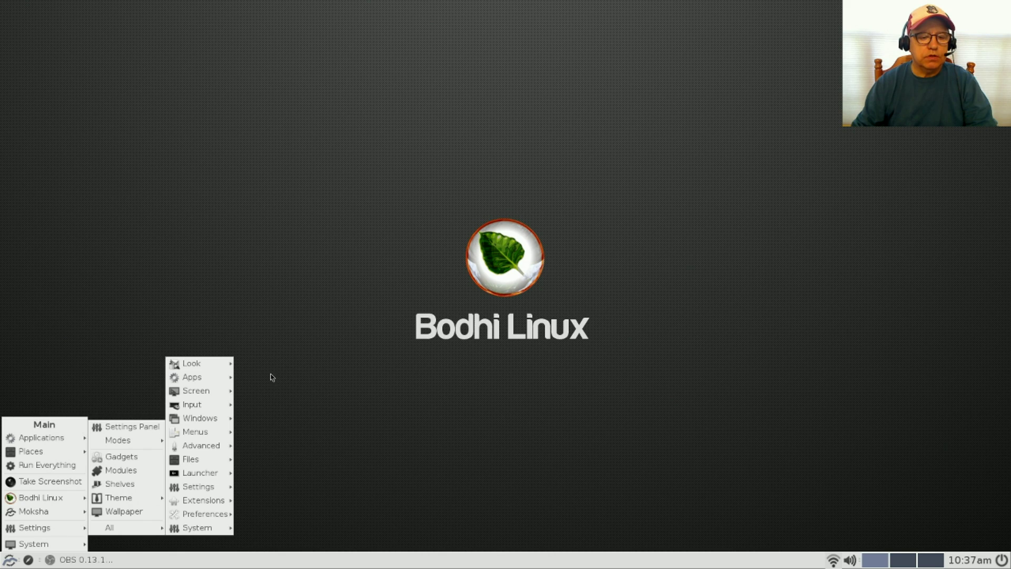
{"action": "mouse_move", "coordinate": [196, 363]}
{"action": "mouse_move", "coordinate": [184, 529]}
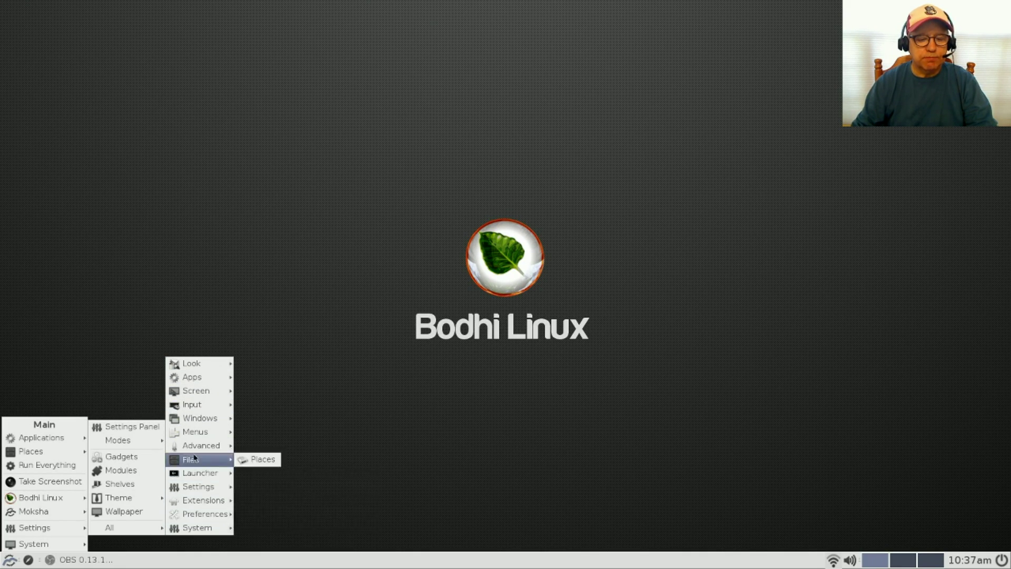
{"action": "mouse_move", "coordinate": [197, 418]}
Open the Settings Panel, move its window up towards the desktop's middle, and review the Apps, Screen, Windows and Advanced categories.
{"action": "left_click", "coordinate": [123, 427]}
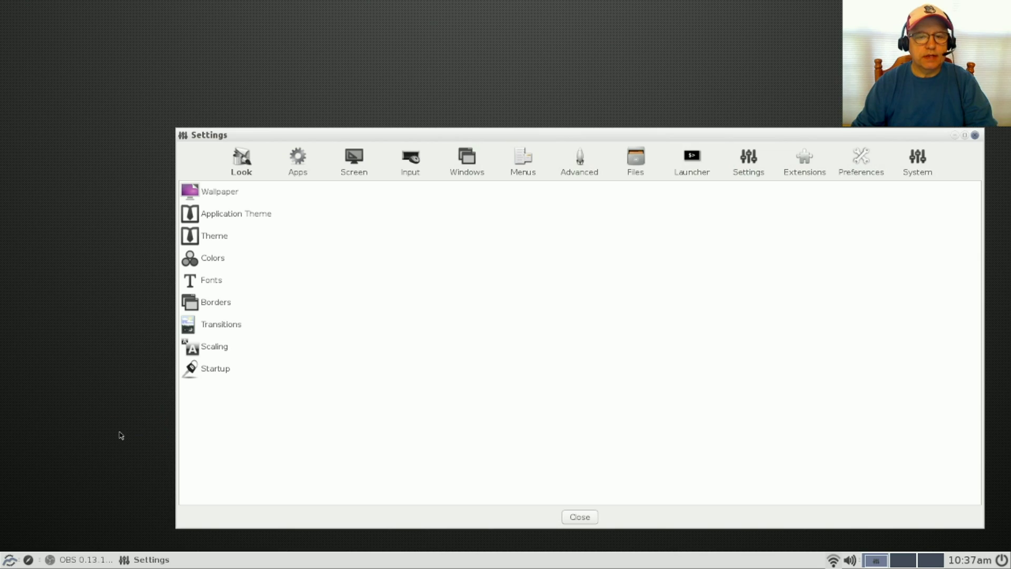
{"action": "left_click_drag", "start_coordinate": [610, 139], "coordinate": [550, 89]}
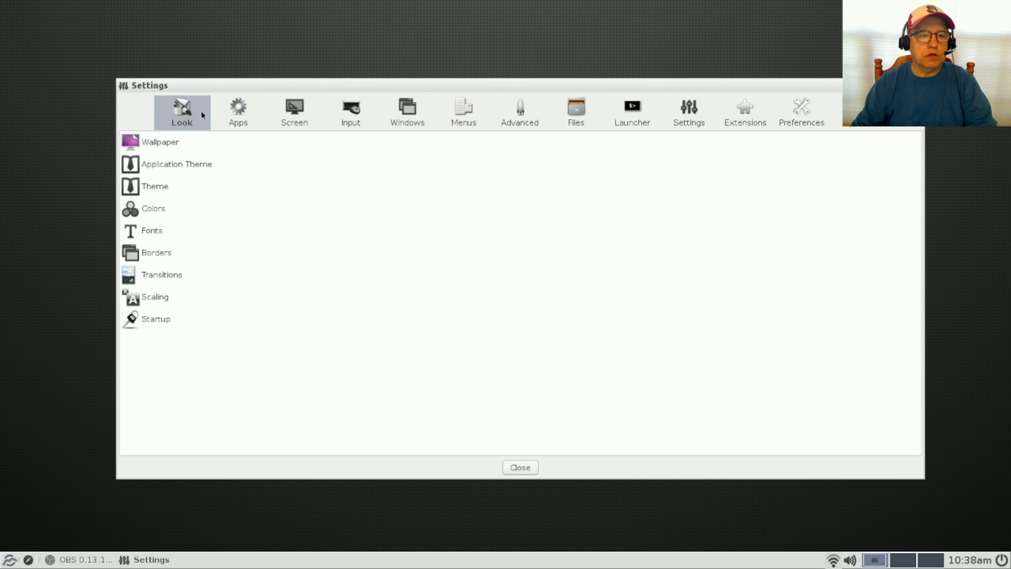
{"action": "left_click", "coordinate": [232, 113]}
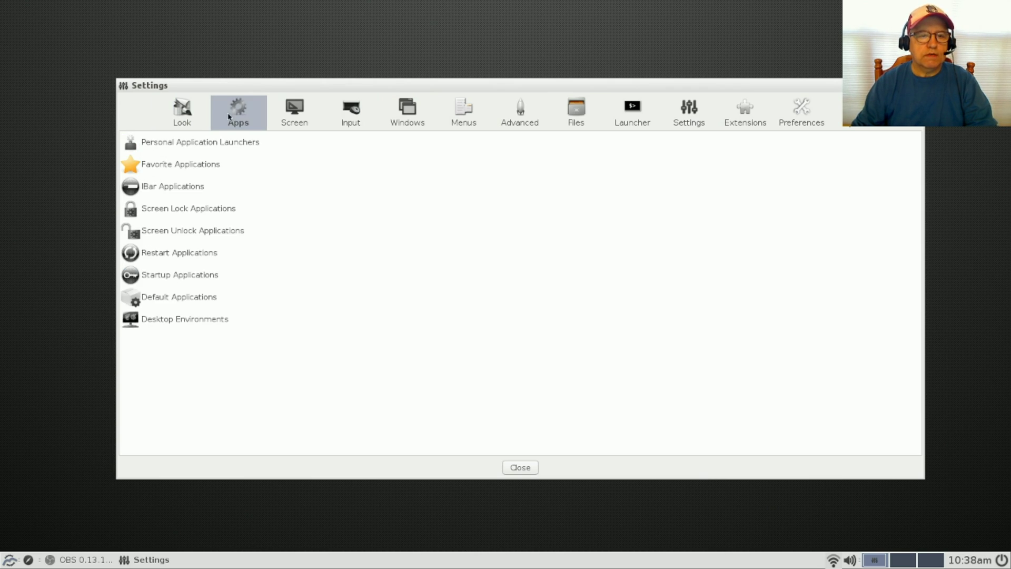
{"action": "left_click", "coordinate": [297, 115]}
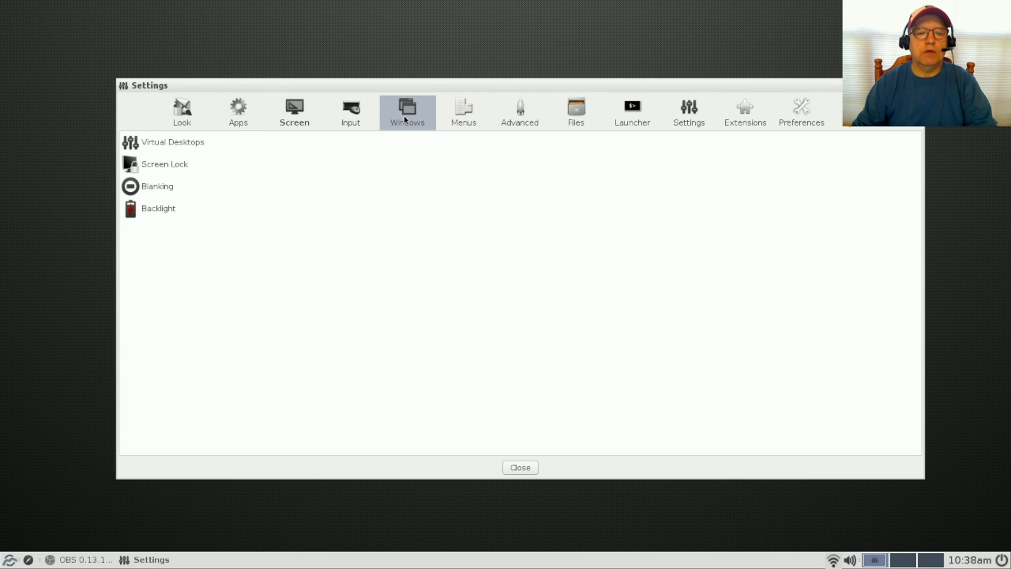
{"action": "left_click", "coordinate": [406, 120]}
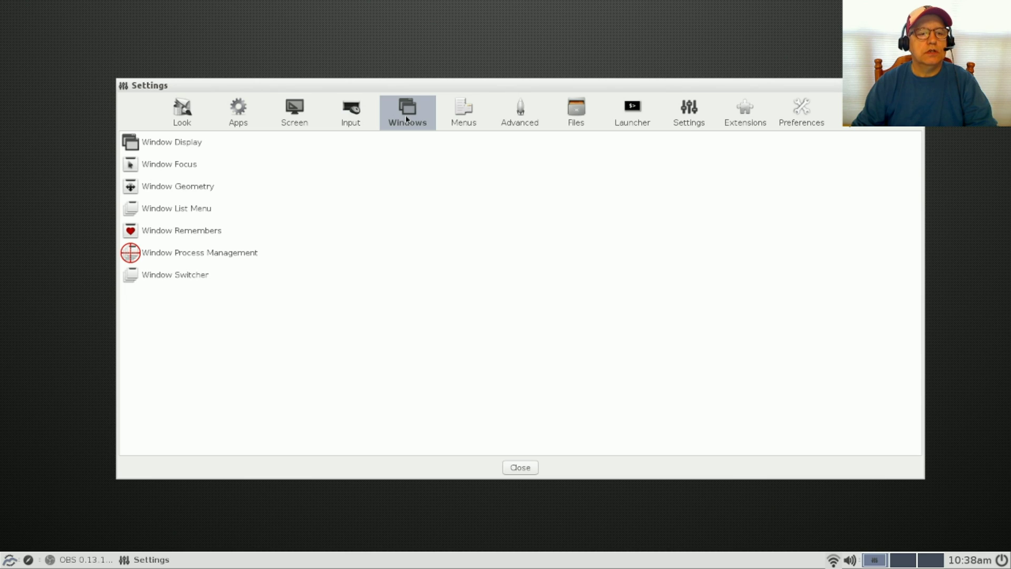
{"action": "left_click", "coordinate": [537, 113]}
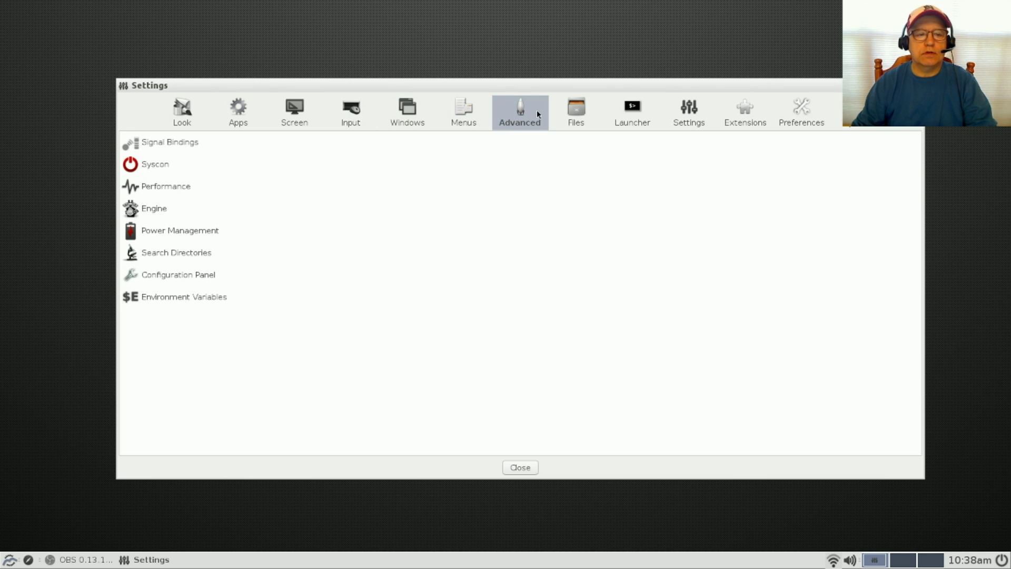
Review the Launcher, Settings, Extensions, Preferences and System categories of the Settings Panel.
{"action": "left_click", "coordinate": [622, 121]}
{"action": "left_click", "coordinate": [687, 118]}
{"action": "left_click", "coordinate": [748, 120]}
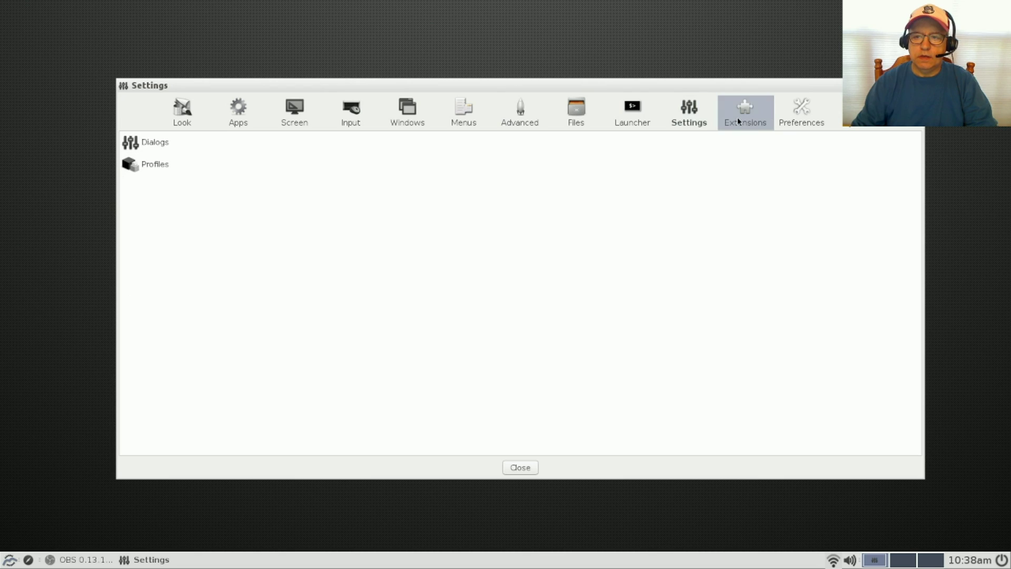
{"action": "left_click", "coordinate": [801, 113]}
{"action": "left_click", "coordinate": [858, 113]}
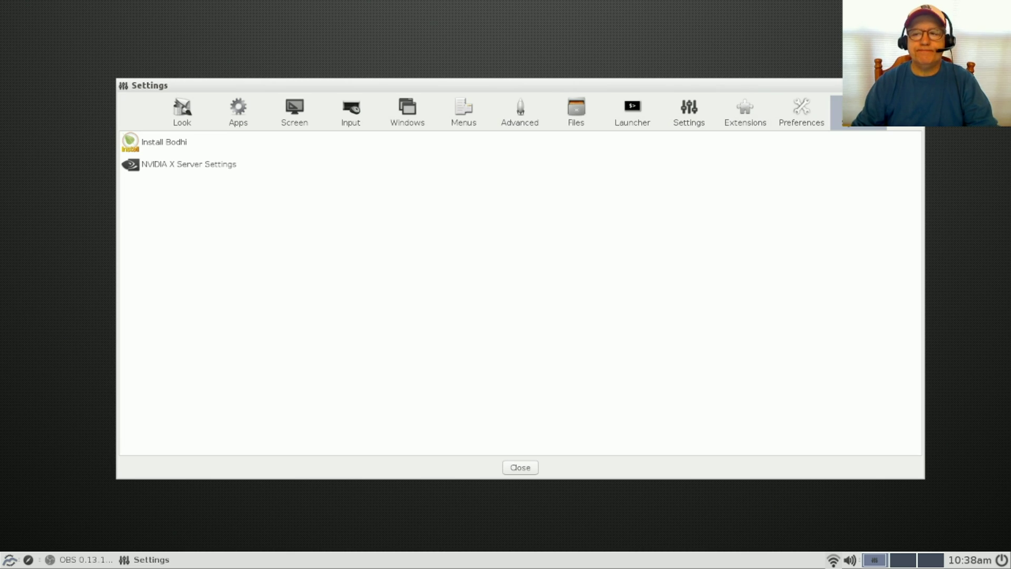
Revisit the Preferences, Advanced, Input, Screen and Apps categories, and close the Settings Panel.
{"action": "left_click", "coordinate": [800, 113]}
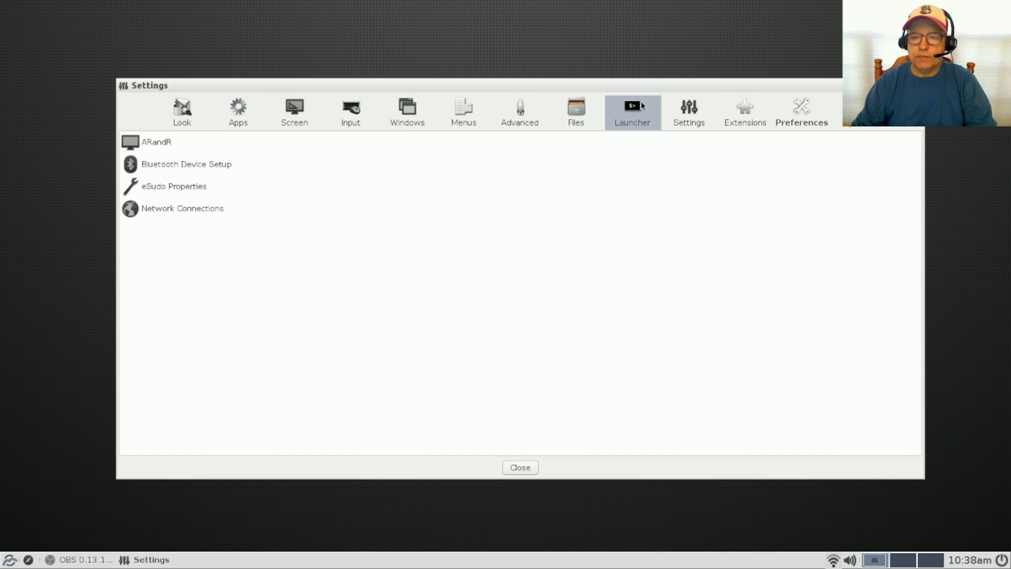
{"action": "left_click", "coordinate": [518, 115]}
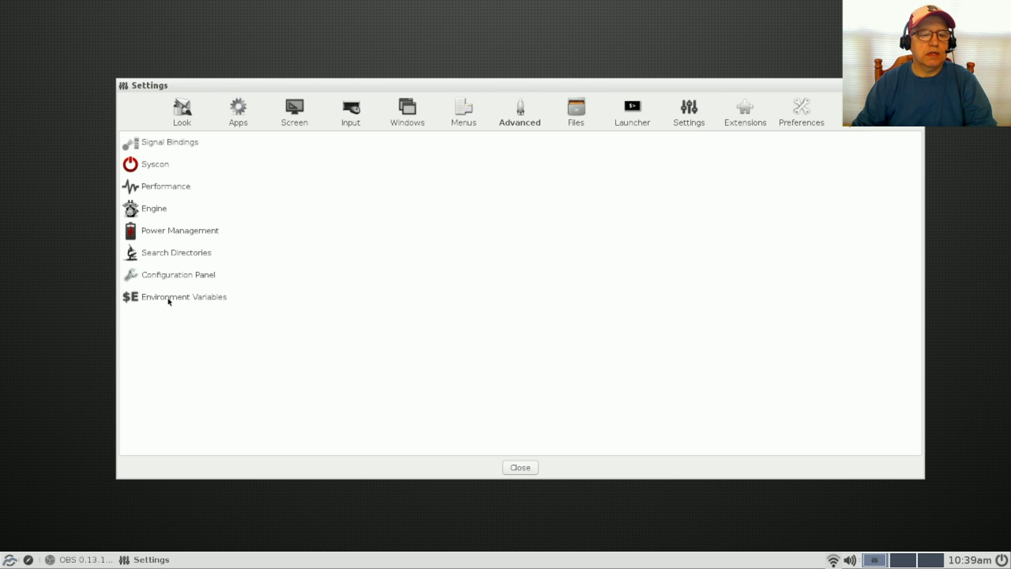
{"action": "left_click", "coordinate": [358, 111]}
{"action": "left_click", "coordinate": [279, 109]}
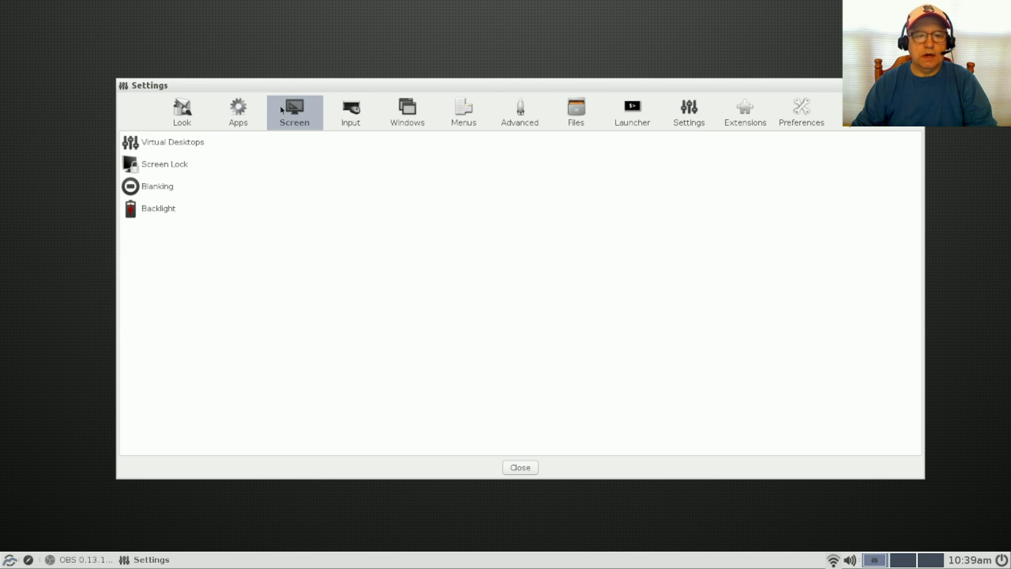
{"action": "left_click", "coordinate": [239, 111]}
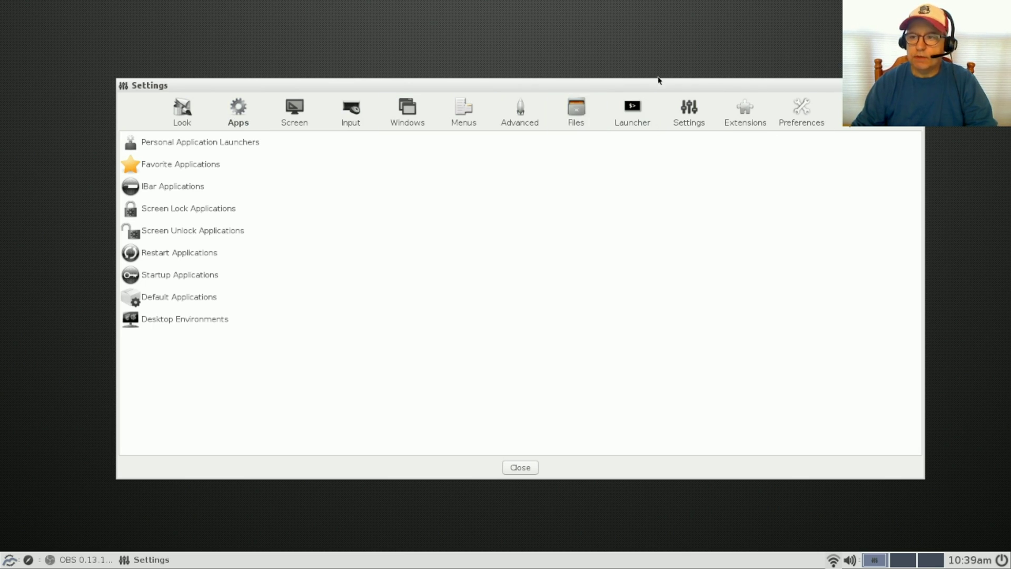
{"action": "key", "text": "Escape"}
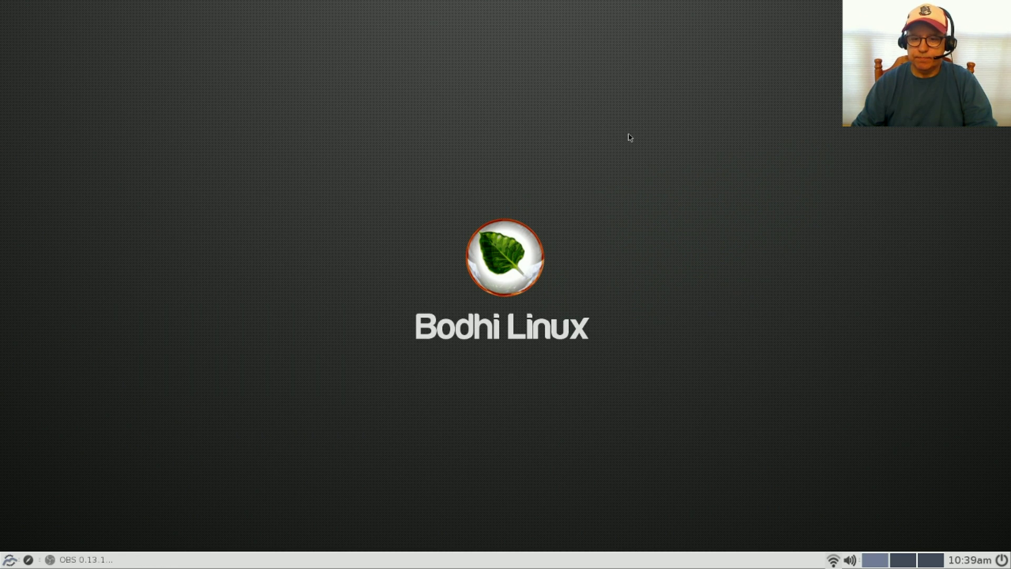
View the main menu's System options for locking, logging out and powering off, and dismiss the menu without choosing one.
{"action": "left_click", "coordinate": [8, 557]}
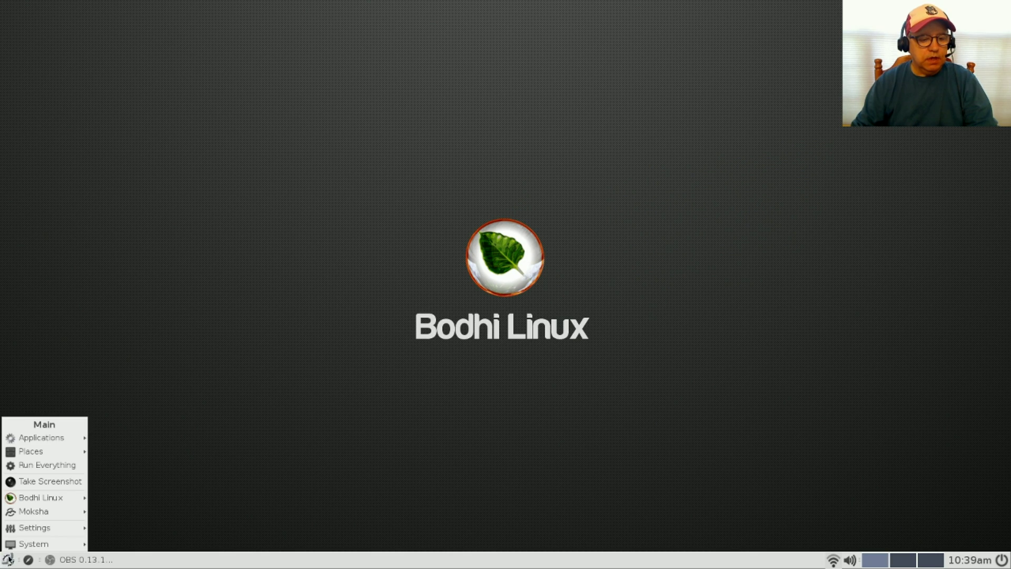
{"action": "mouse_move", "coordinate": [23, 545]}
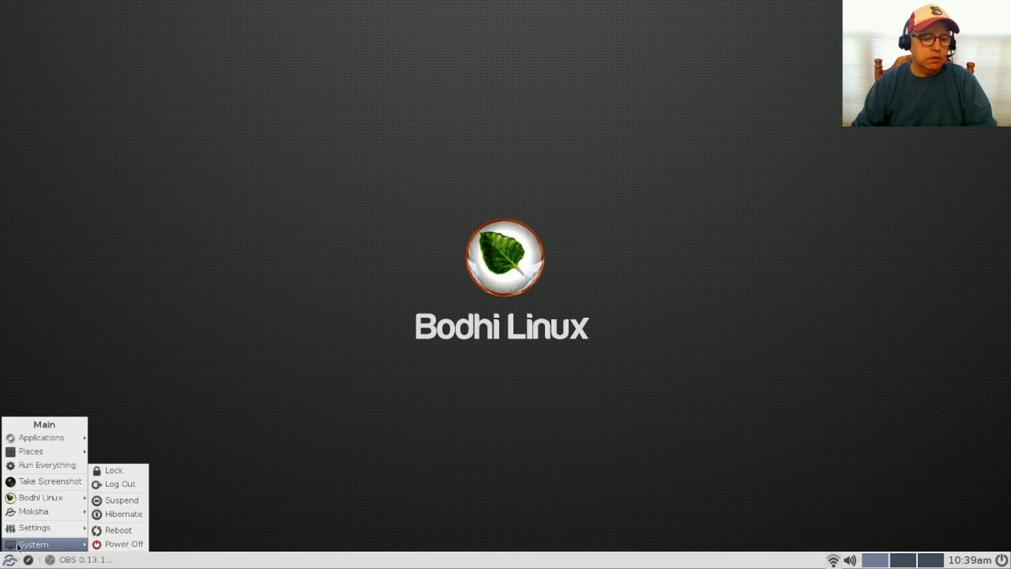
{"action": "left_click", "coordinate": [506, 365]}
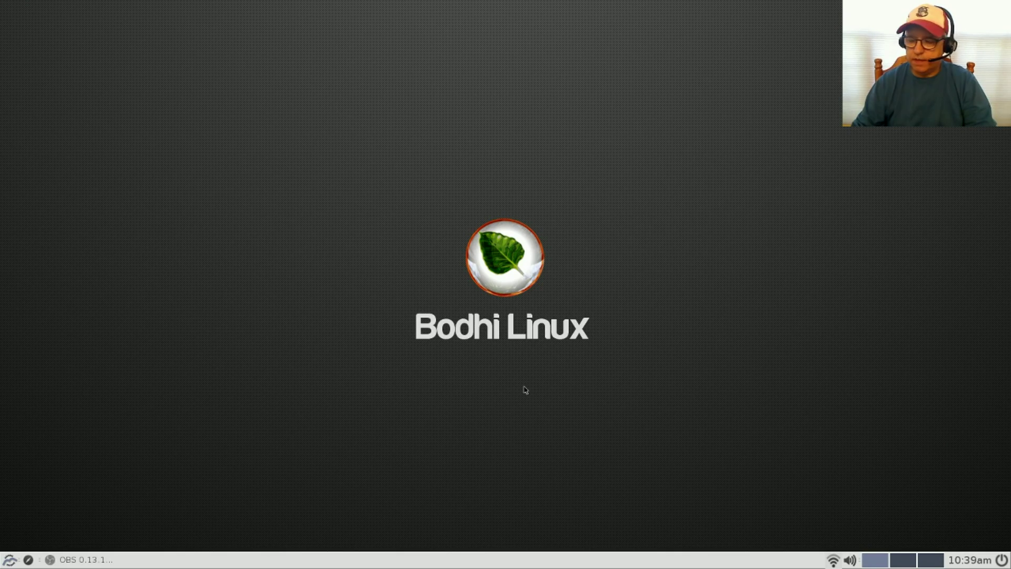